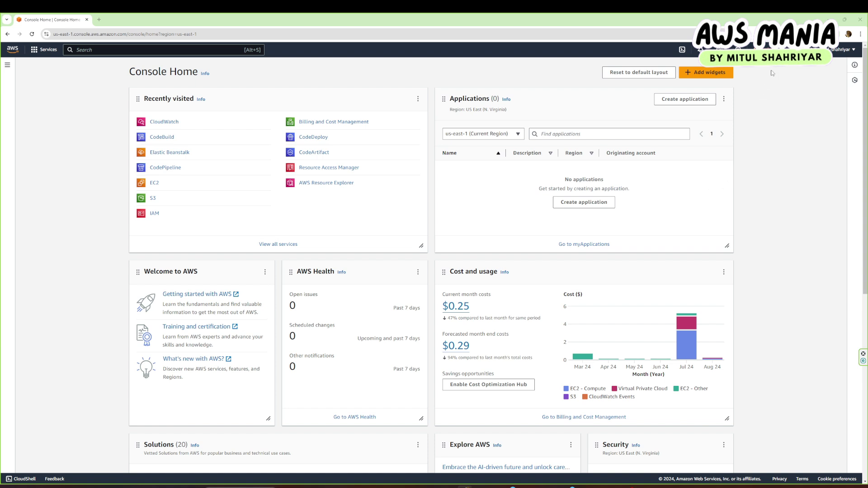
Review the list of enabled and disabled AWS regions for the account
click(811, 49)
scroll(739, 297, down, 3)
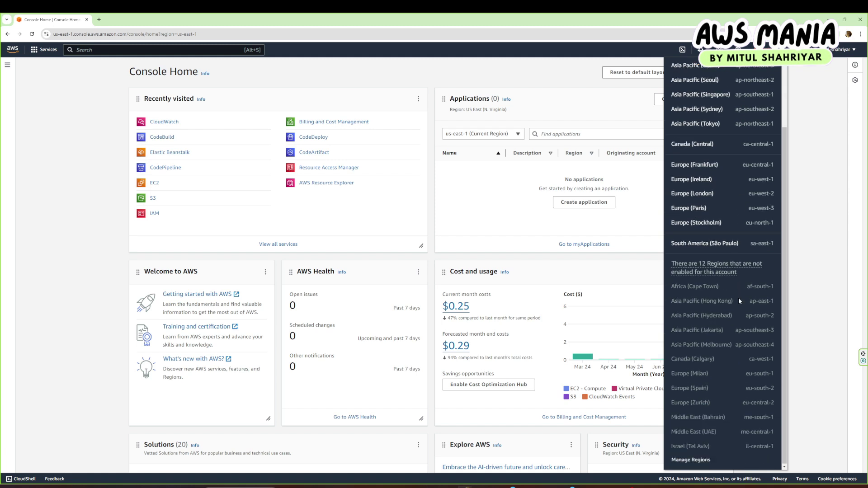
scroll(738, 298, up, 3)
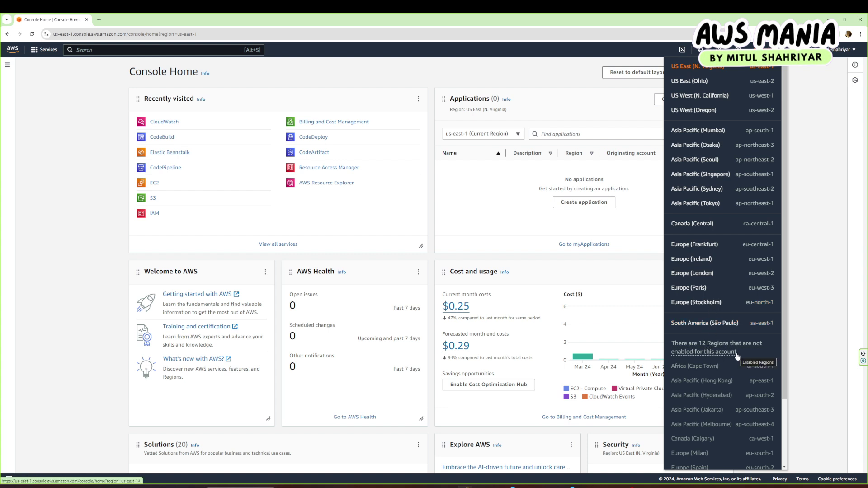
scroll(742, 370, down, 2)
scroll(743, 371, up, 2)
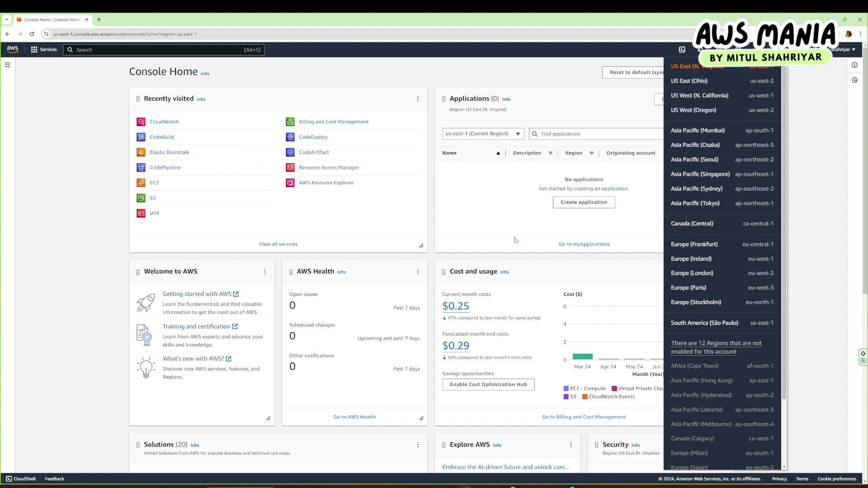
Open CloudShell and start a terminal in the us-east-1 environment
click(682, 49)
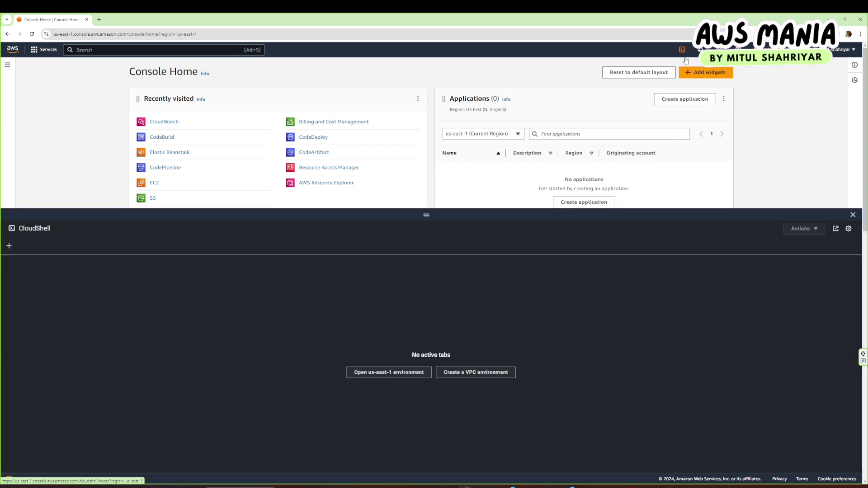
click(408, 374)
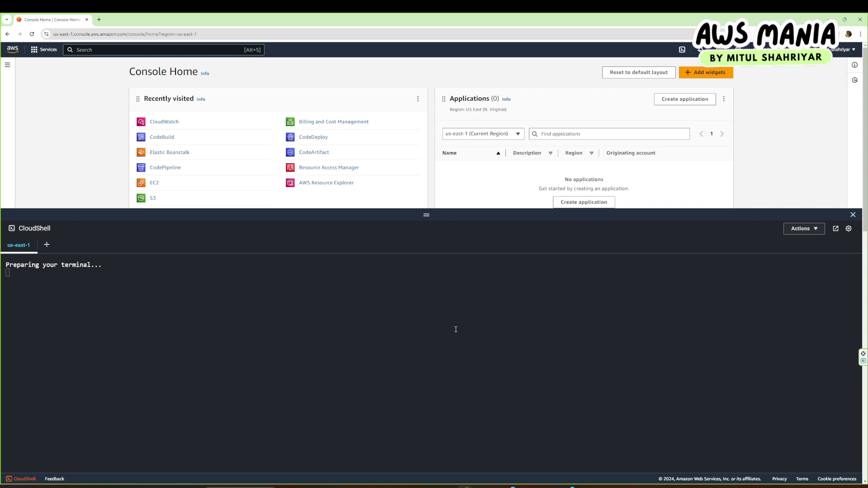
click(175, 282)
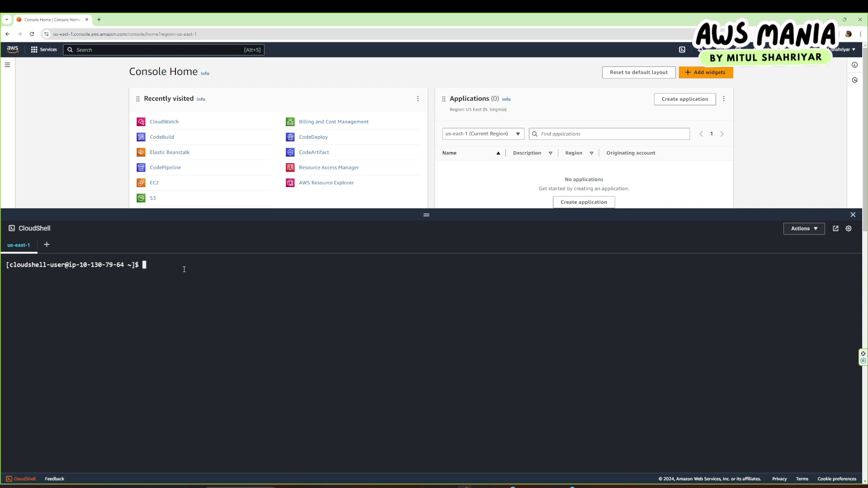
Check the installed AWS CLI version with `aws --version`
text(aws --version)
key(Return)
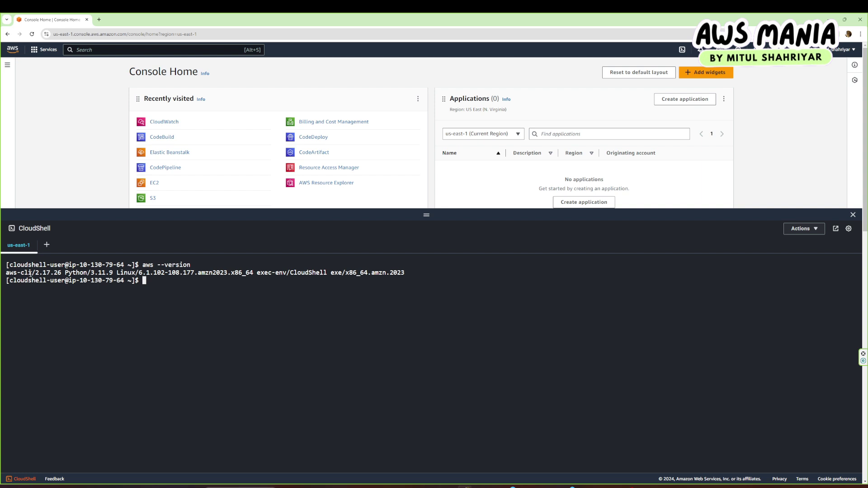
drag(27, 273, 111, 273)
click(174, 354)
click(239, 297)
Clear the terminal and enlarge the CloudShell pane upward
text(clear)
key(Return)
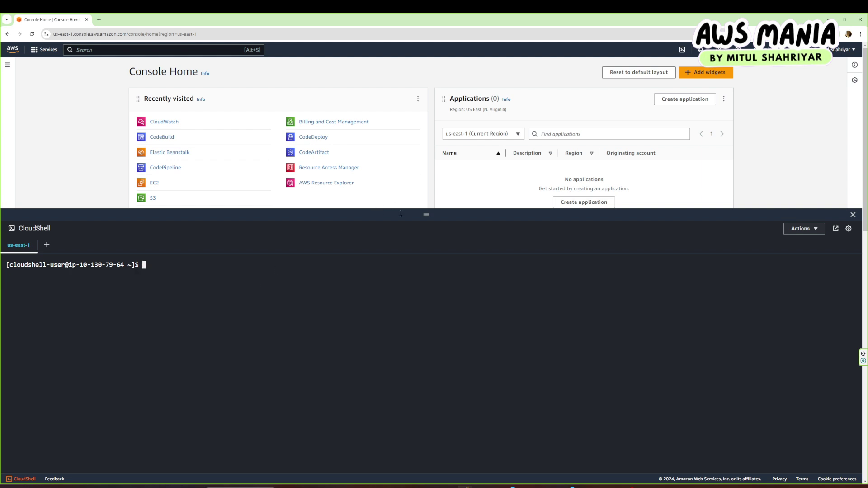
drag(425, 213, 426, 146)
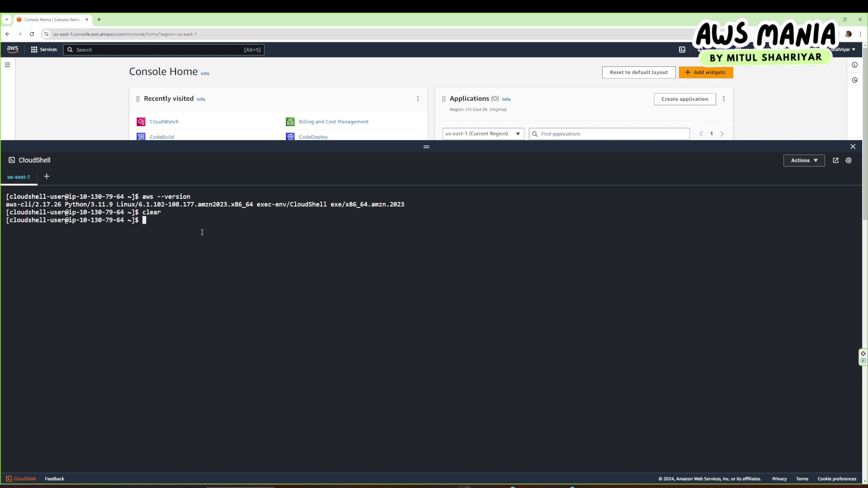
Try the Small terminal font size in the CloudShell preferences and restore the font size to Large
click(849, 161)
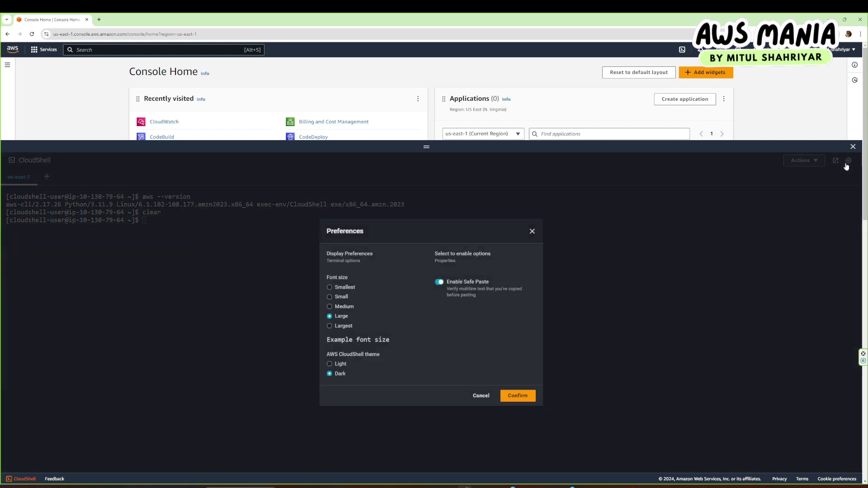
click(330, 287)
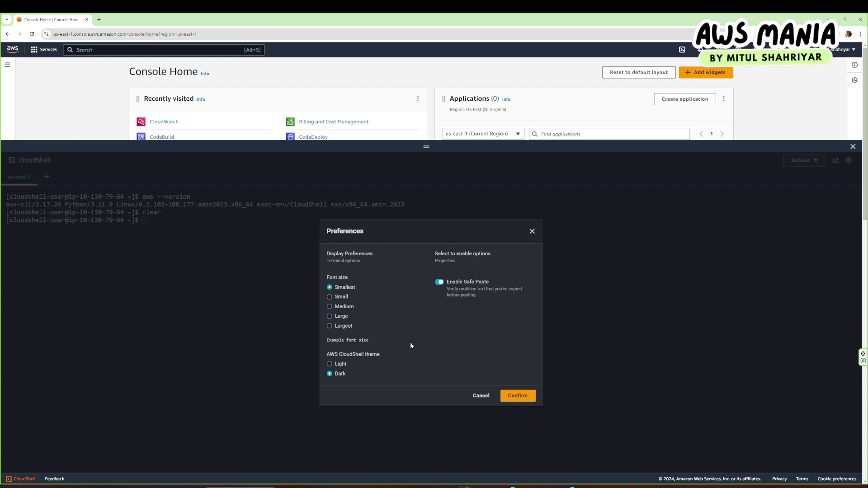
click(527, 398)
click(648, 276)
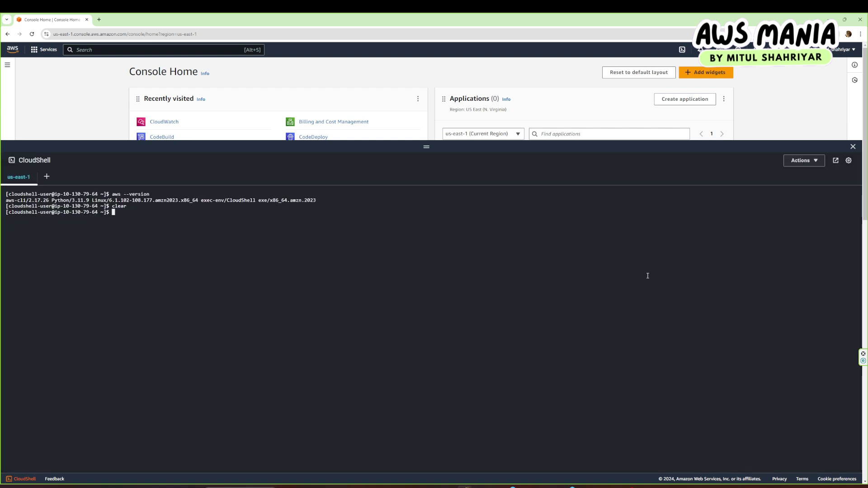
click(849, 161)
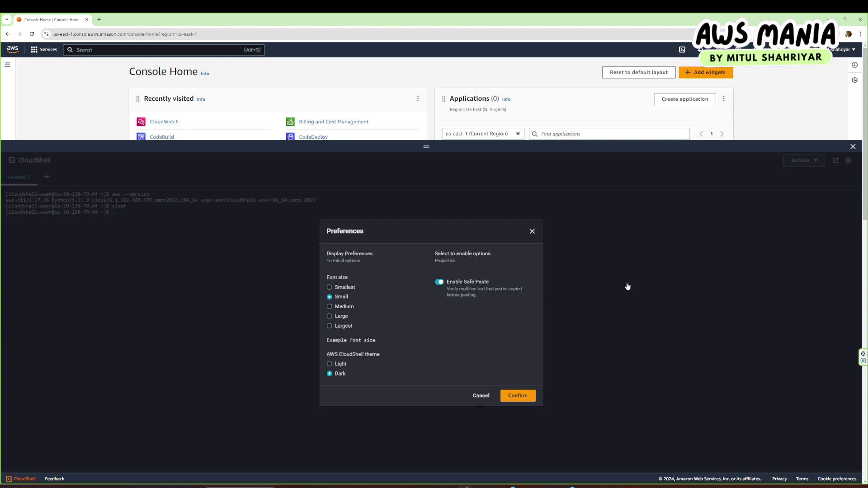
click(348, 319)
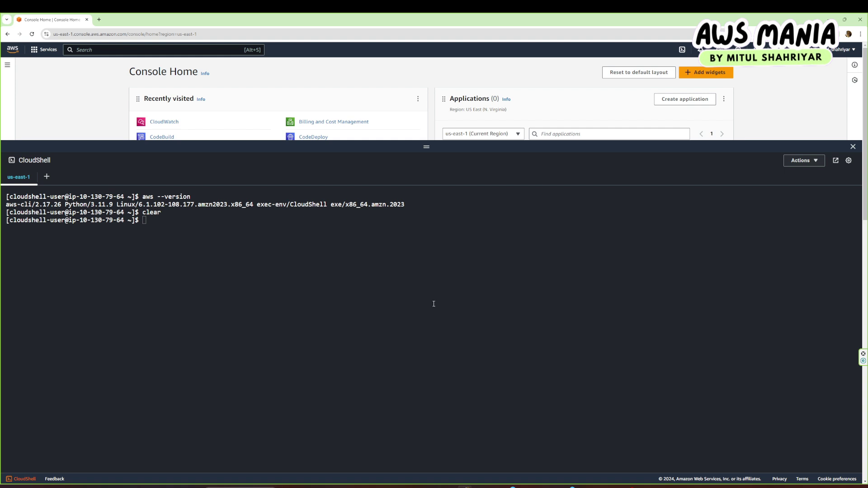
Try to list the IAM users with the command `aws iam user-list`
click(423, 316)
text(aws use)
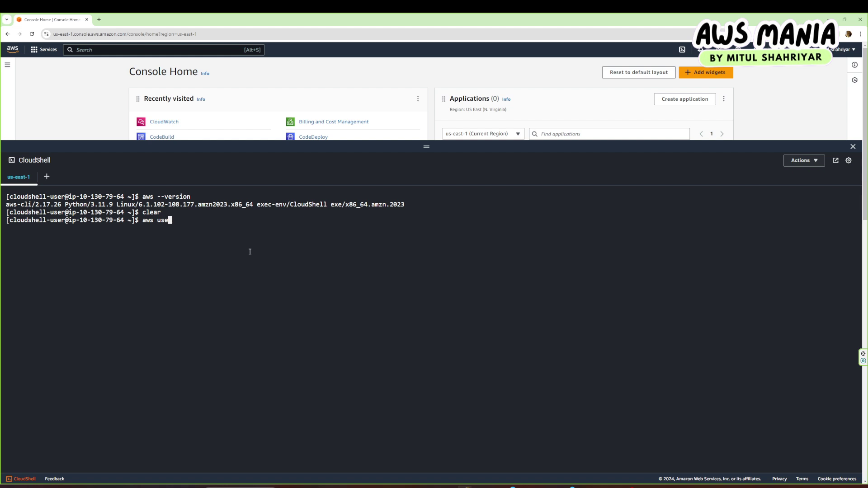
key(BackSpace)
key(BackSpace)
key(BackSpace)
text(iam user-list)
key(Return)
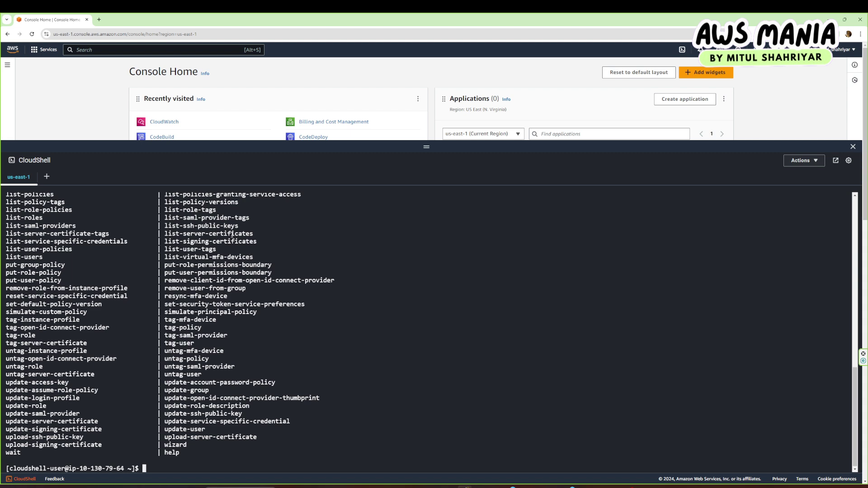
Look through the valid IAM subcommands in the command output and clear the terminal
scroll(225, 289, up, 15)
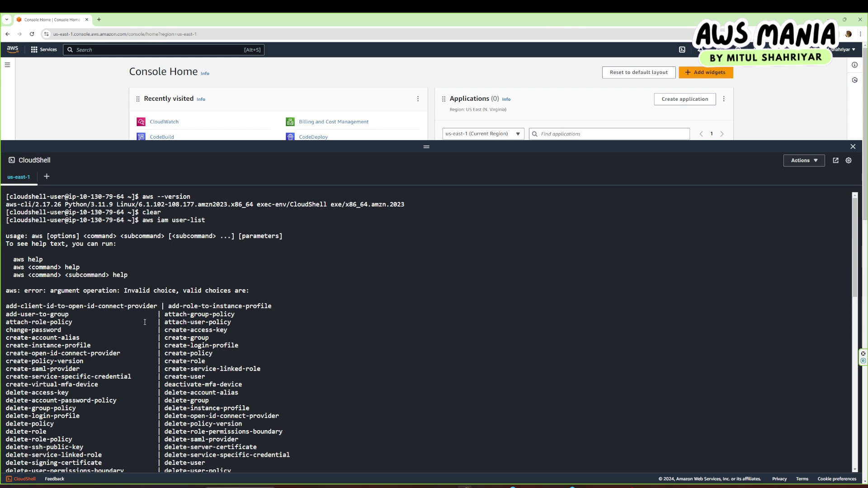
scroll(145, 322, down, 10)
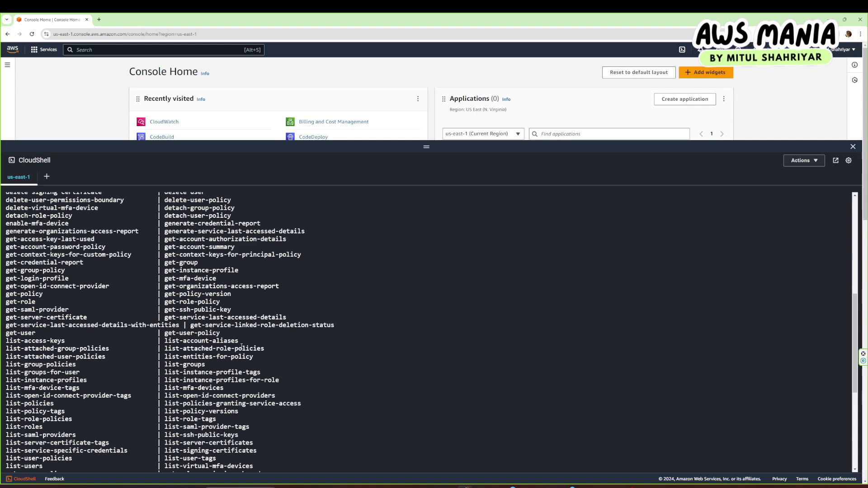
scroll(205, 363, down, 5)
scroll(190, 377, up, 5)
scroll(197, 365, down, 8)
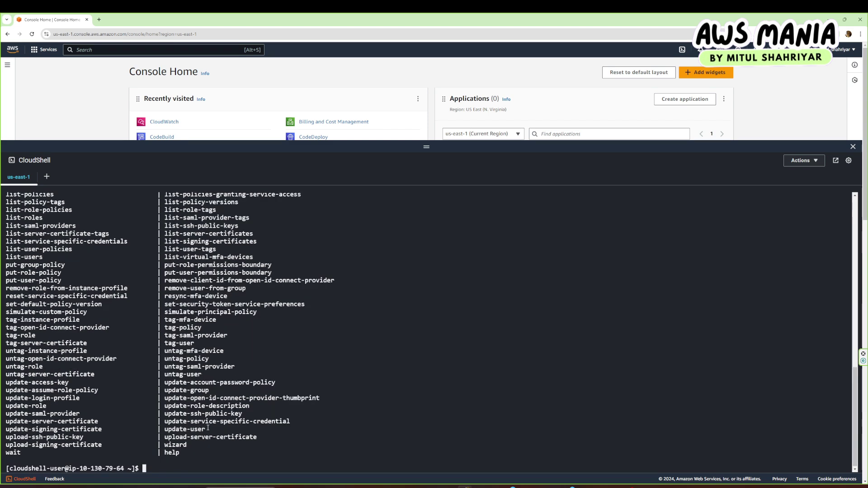
text(clear)
key(Return)
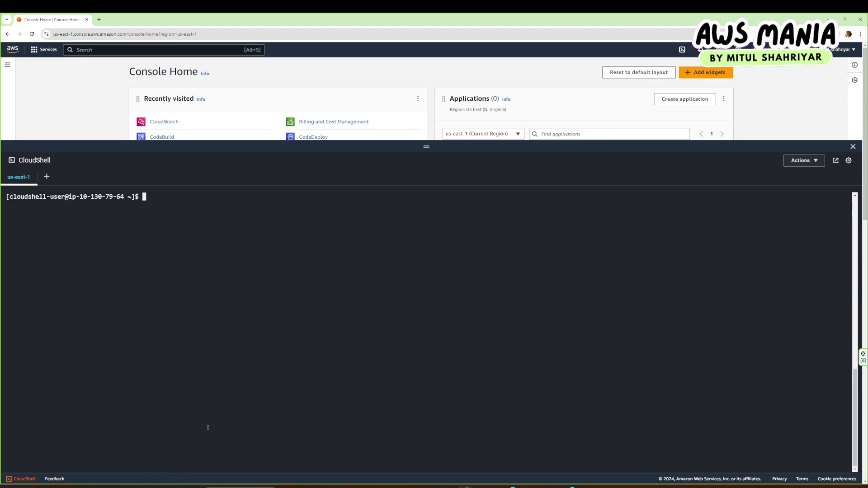
List the account's IAM users with `aws iam list-users` and clear the terminal
text(aws iam )
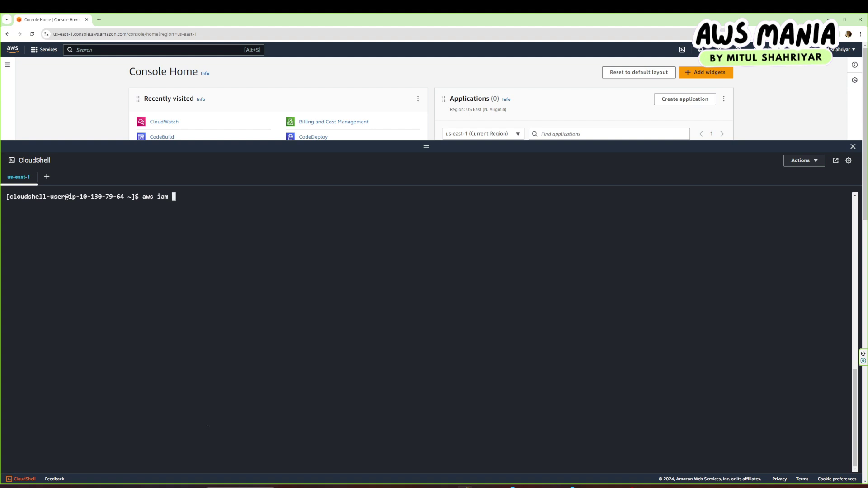
text(list-users)
key(Return)
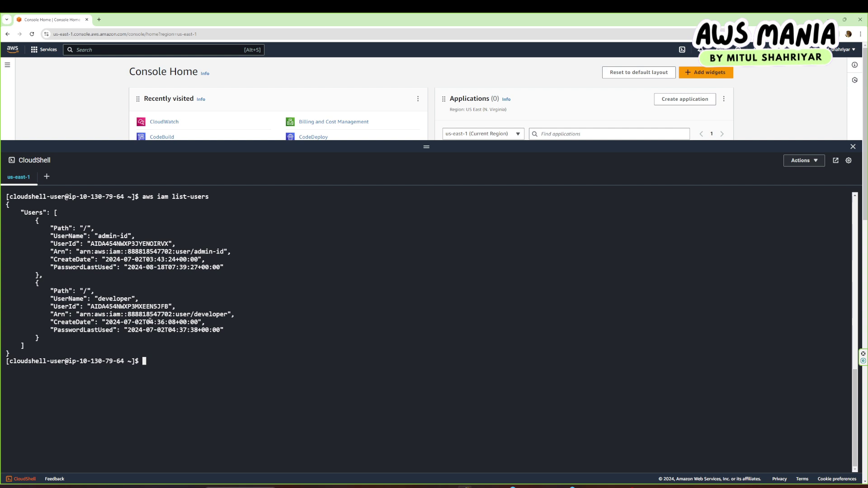
text(clear)
key(Return)
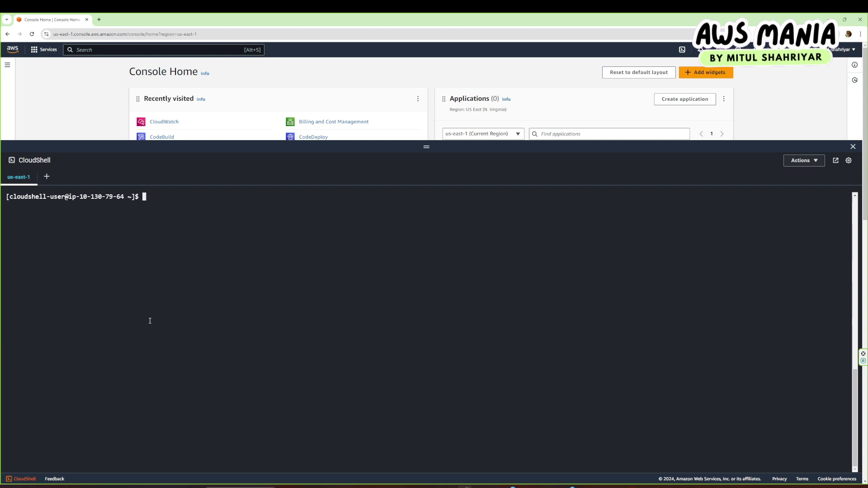
Create the file demo.txt containing the text "testing cloudshell" with an echo redirect
text(echo "testin)
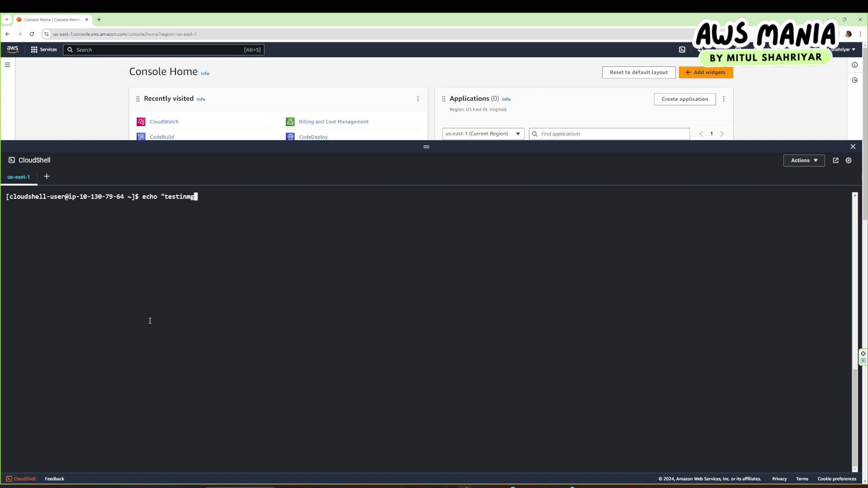
text(g cloudshell)
key(BackSpace)
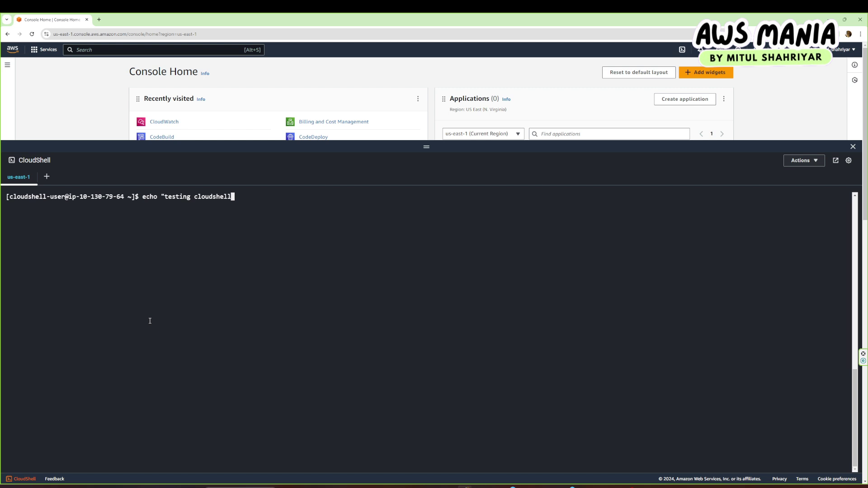
text(:)
key(BackSpace)
text(">demo.txt)
key(Return)
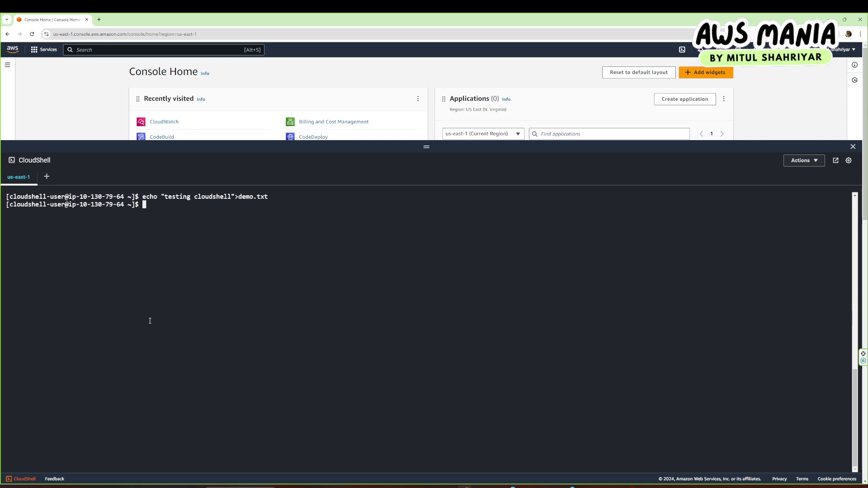
List the files in the current directory and display the contents of demo.txt
text(ls)
key(Return)
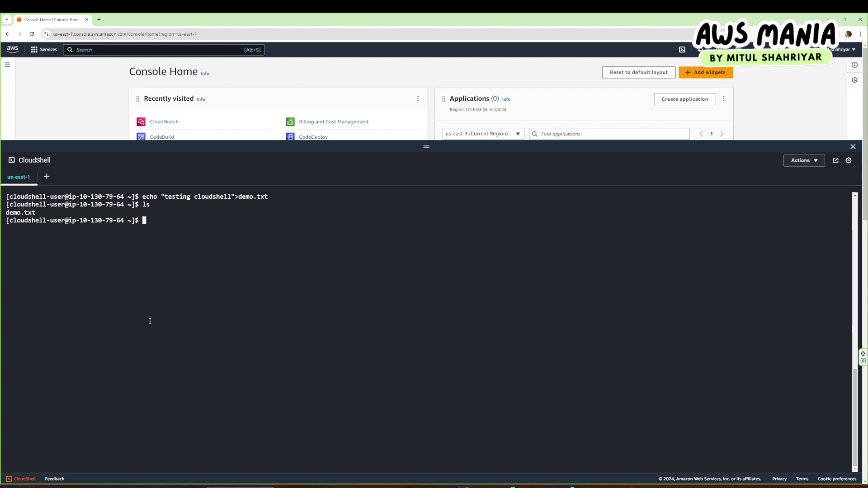
text(cat demo.txt)
key(Return)
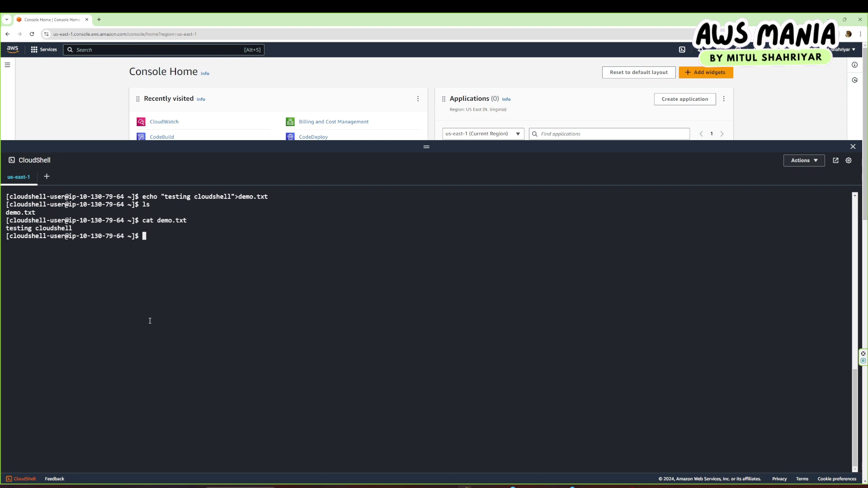
Print the working directory path with `pwd` and clear the terminal
text(pwd)
key(Return)
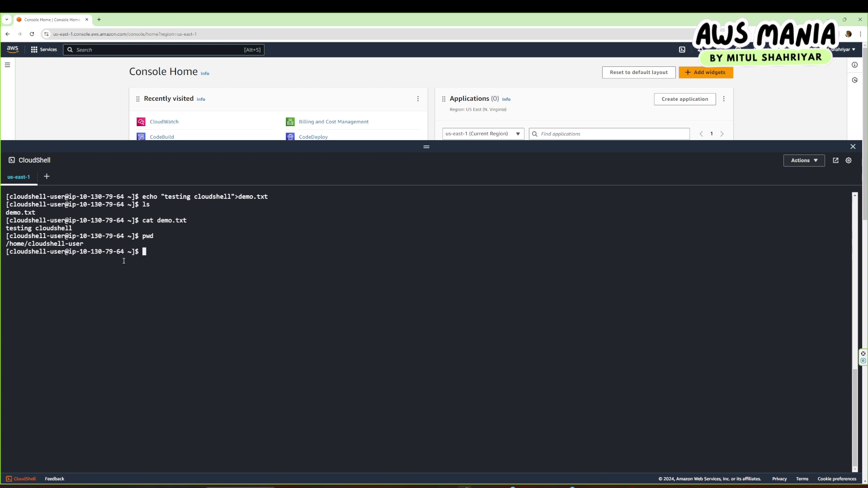
text(clear)
key(Return)
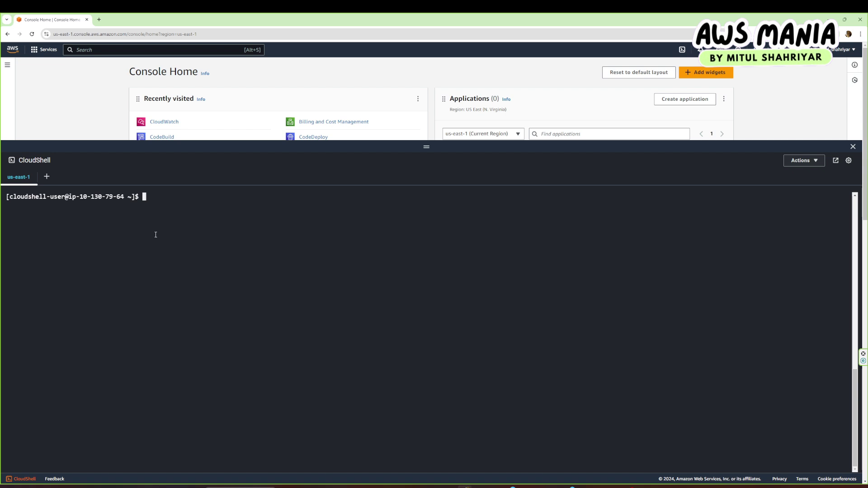
Show the AWS CLI usage with `aws --help` and the full manual with `aws help`, and quit the manual
text(aws --help)
key(Return)
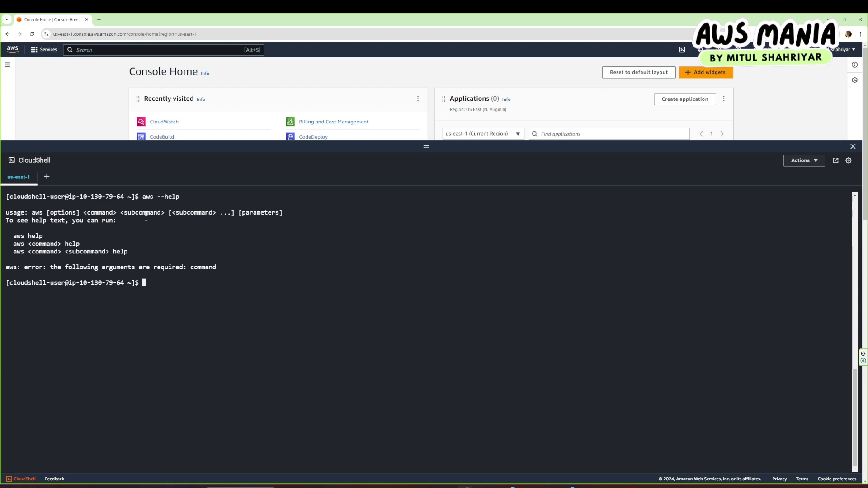
text(aws helpo)
key(BackSpace)
key(Return)
key(q)
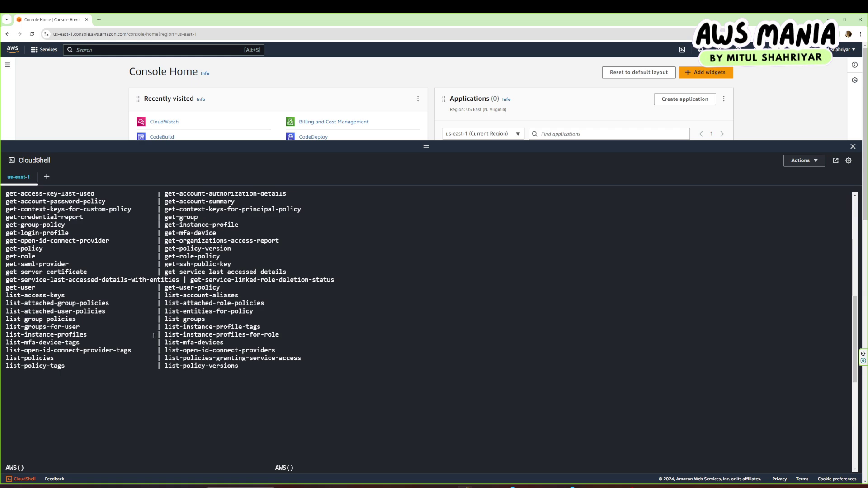
scroll(154, 336, up, 5)
scroll(154, 335, up, 2)
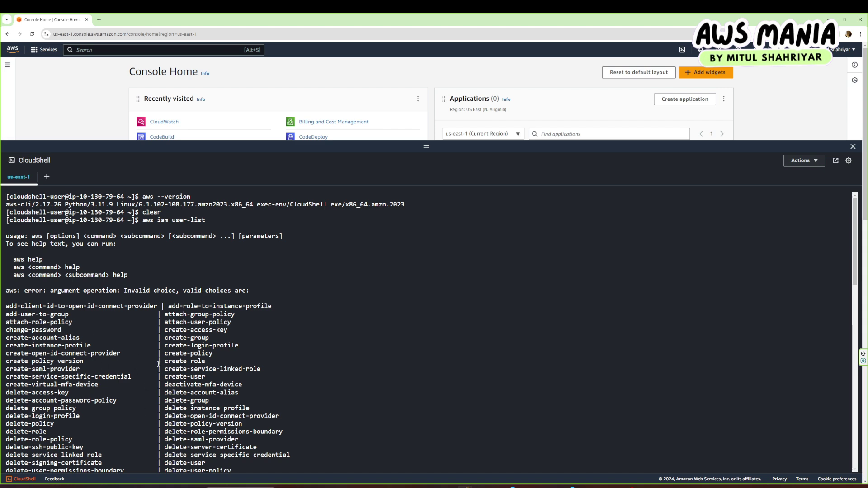
text(aws help)
key(Return)
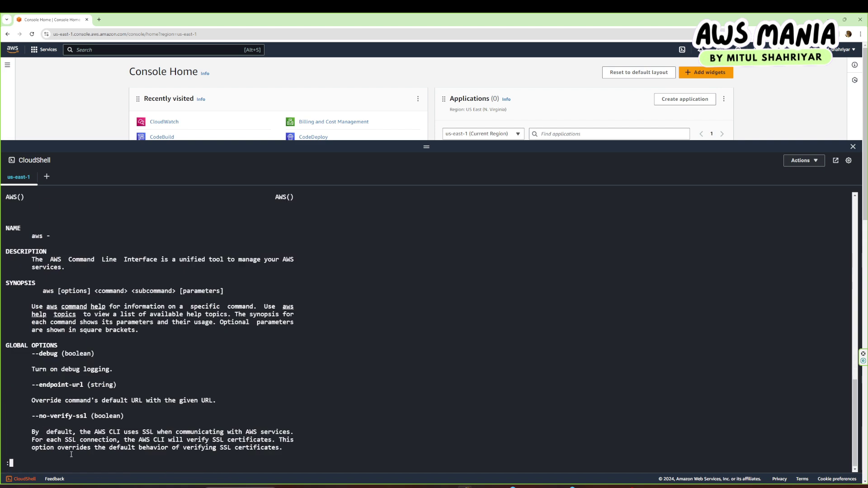
key(q)
key(Return)
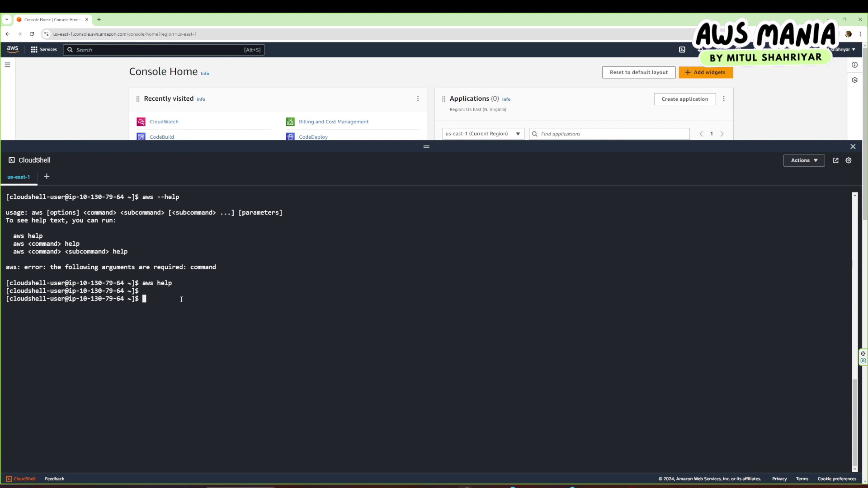
Review the earlier terminal output and clear the terminal with `clear`
scroll(184, 279, up, 15)
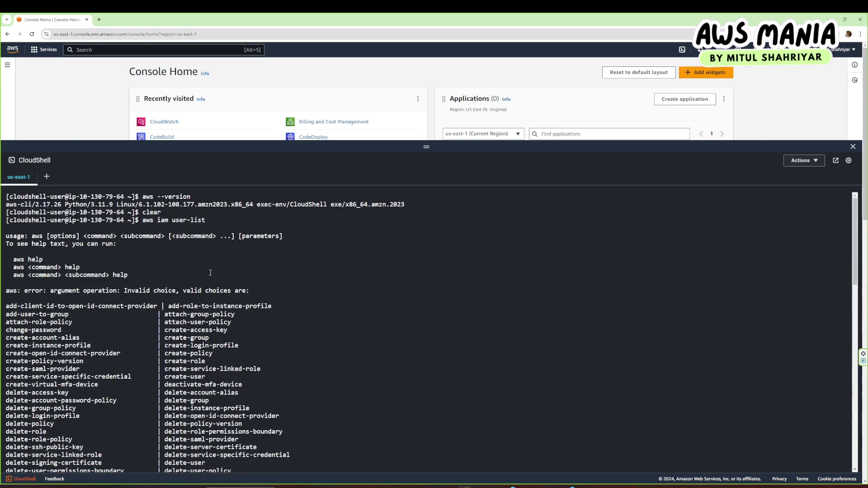
scroll(131, 354, down, 20)
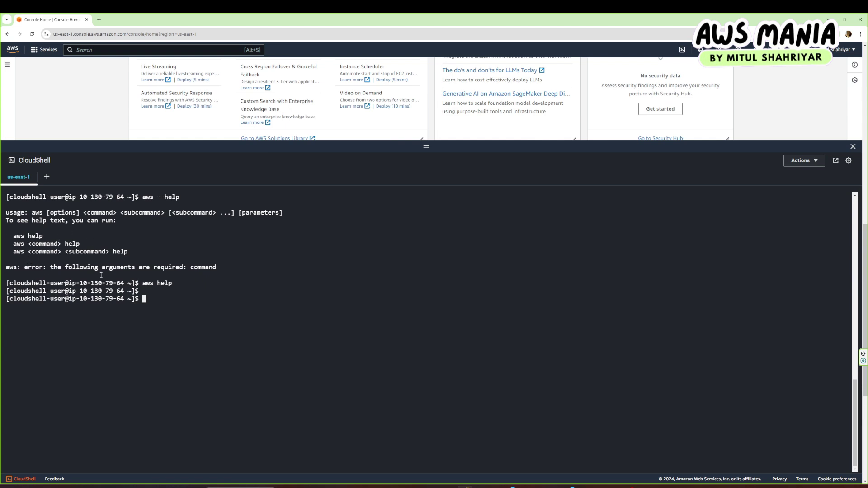
text(aws help)
key(BackSpace)
key(BackSpace)
key(BackSpace)
key(BackSpace)
key(BackSpace)
key(BackSpace)
key(BackSpace)
key(BackSpace)
text(celar)
key(Return)
text(c)
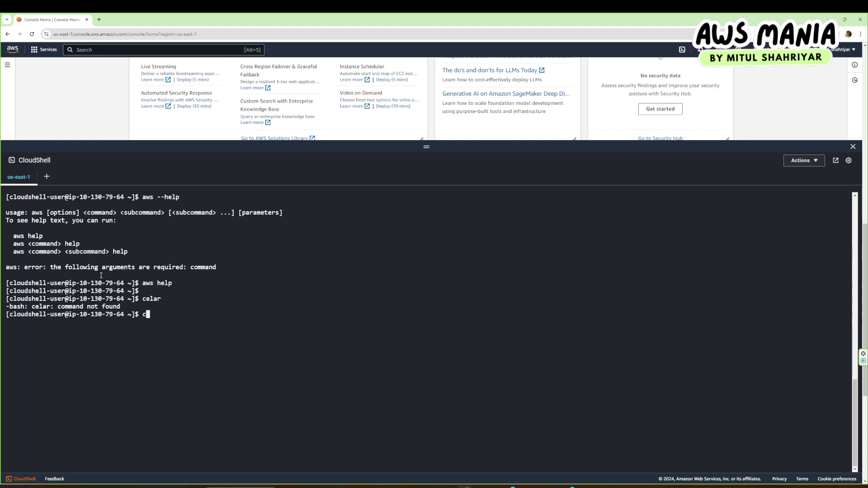
text(lear)
key(Return)
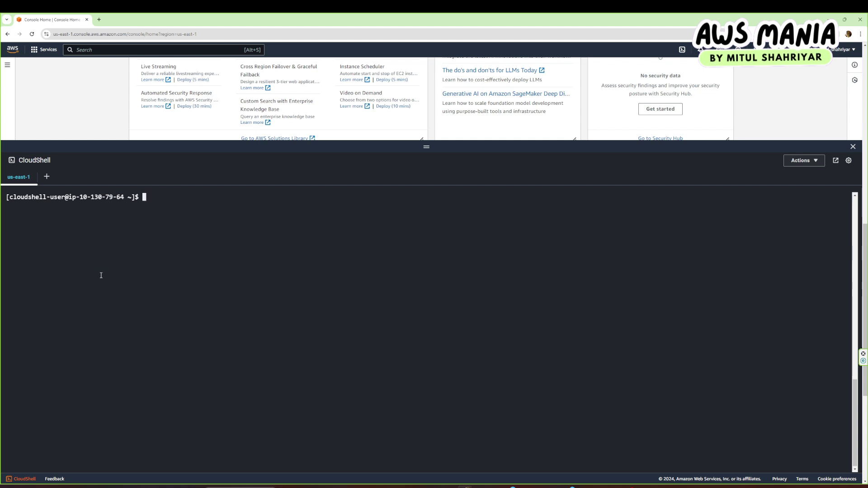
Open the AWS CLI manual with `aws help` and examine its description, synopsis and global options
text(aws help)
key(Return)
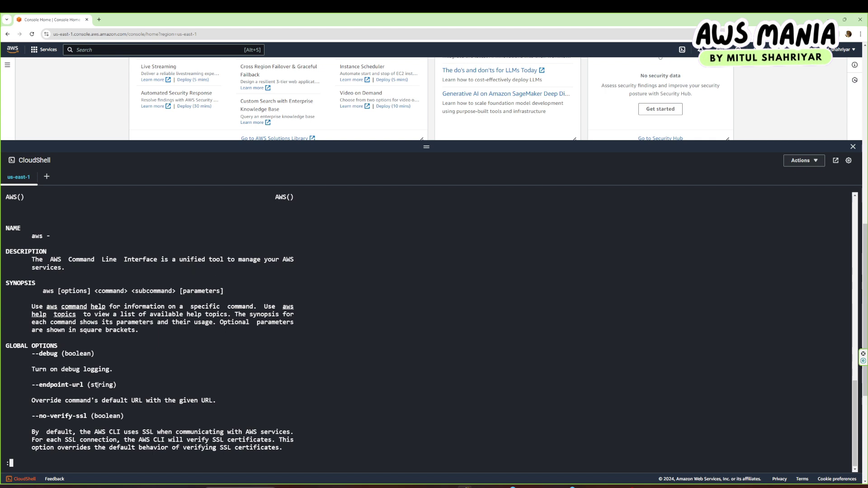
scroll(97, 386, down, 5)
scroll(90, 388, up, 3)
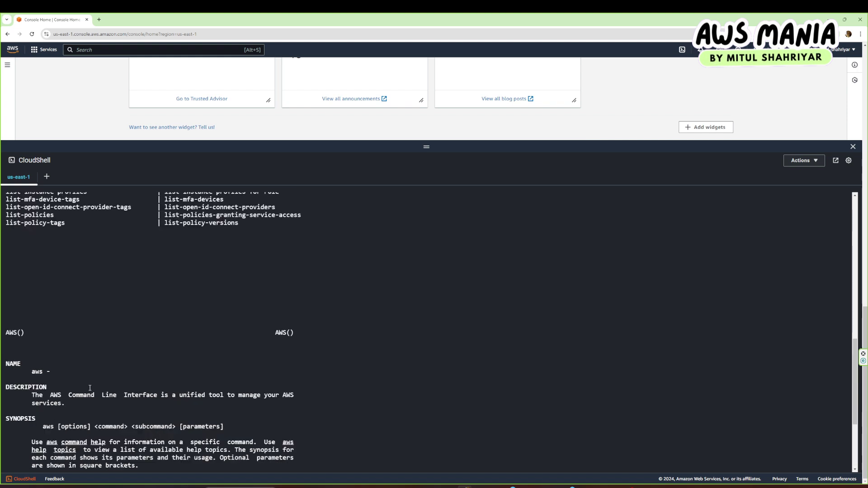
scroll(90, 388, down, 3)
scroll(90, 390, up, 14)
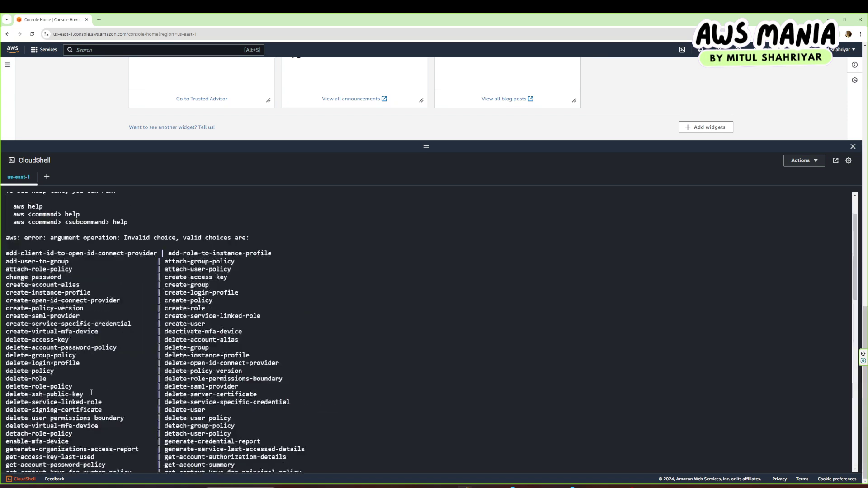
scroll(92, 391, up, 2)
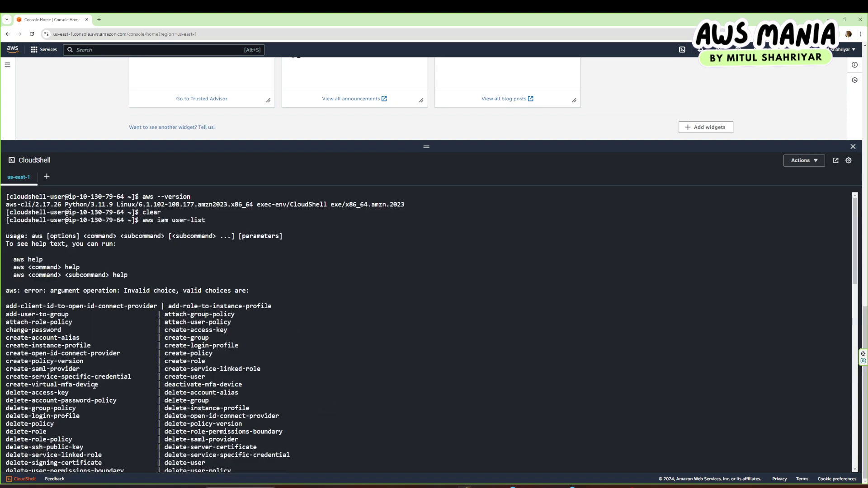
text(aws help)
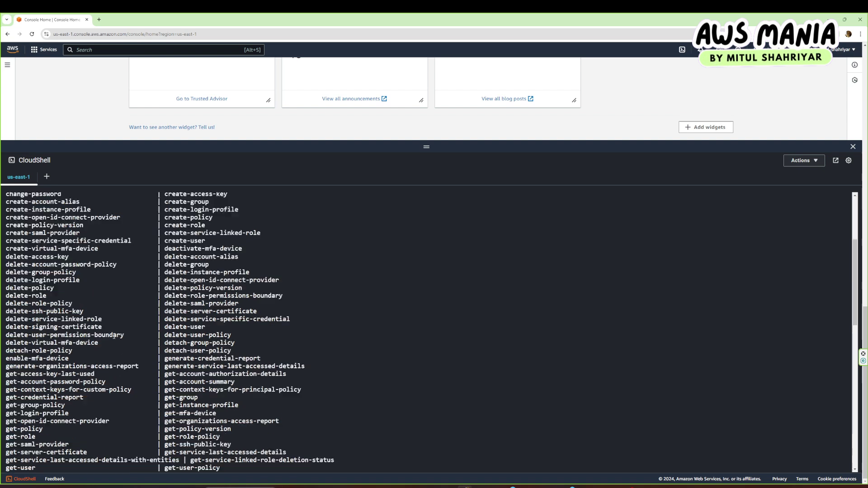
key(Return)
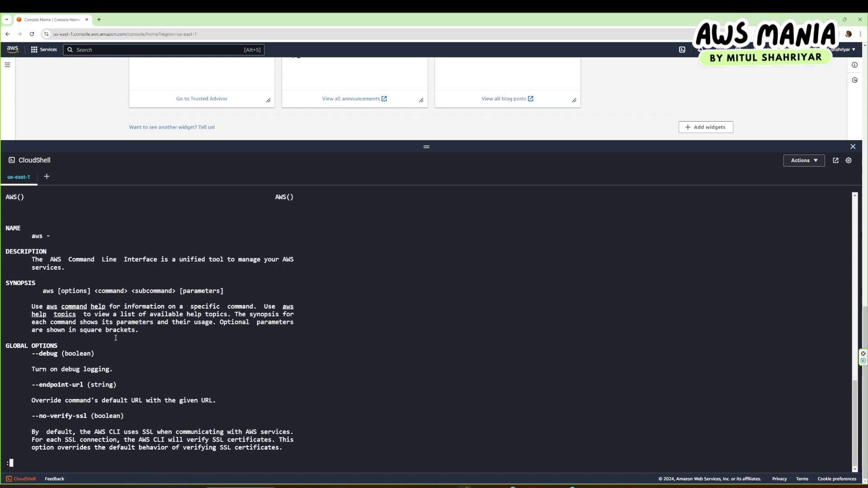
Look through the IAM subcommand list in the terminal history, return to the AWS CLI manual and quit it
scroll(128, 340, up, 20)
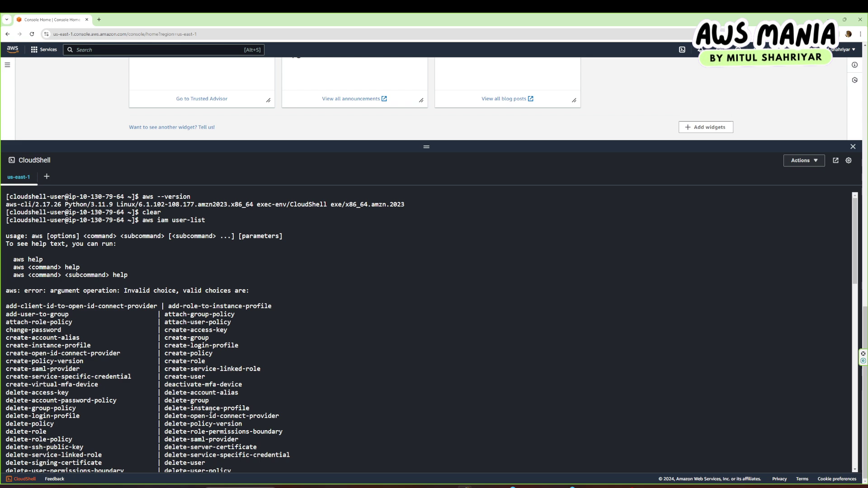
scroll(129, 398, down, 10)
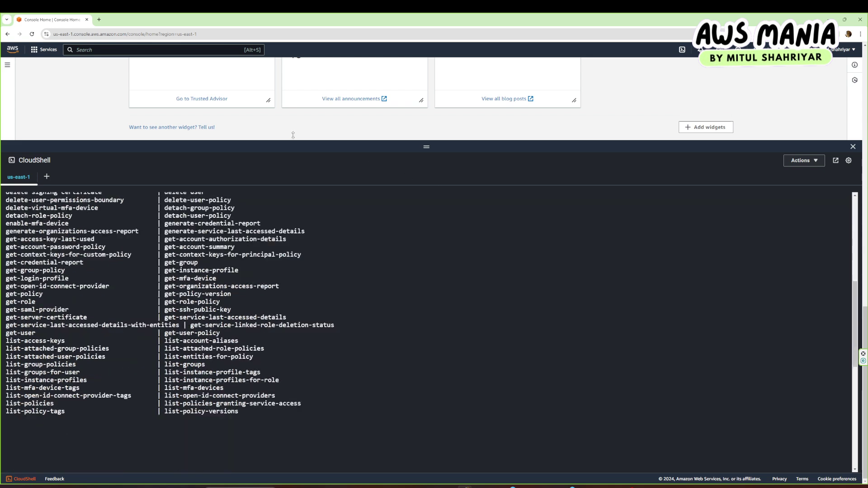
scroll(131, 80, up, 5)
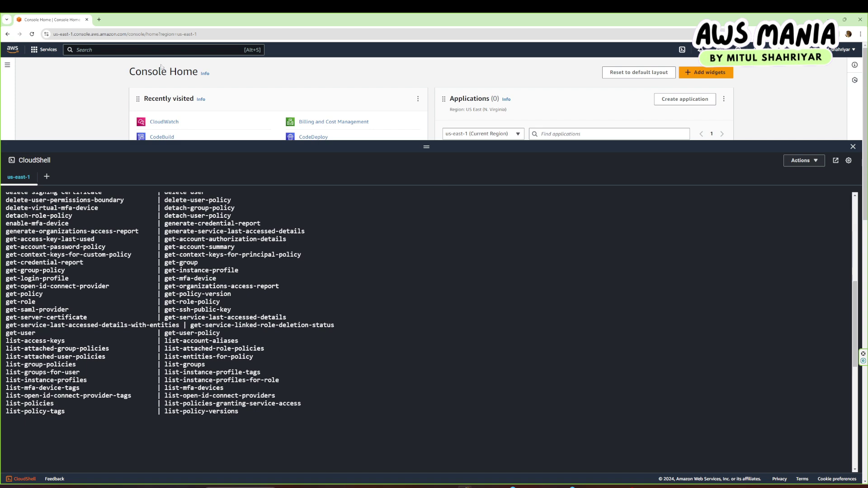
scroll(135, 362, down, 10)
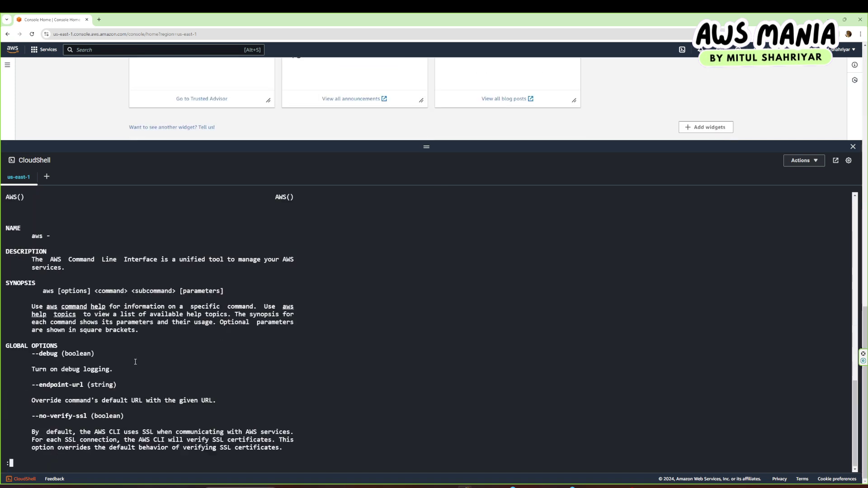
key(q)
key(Return)
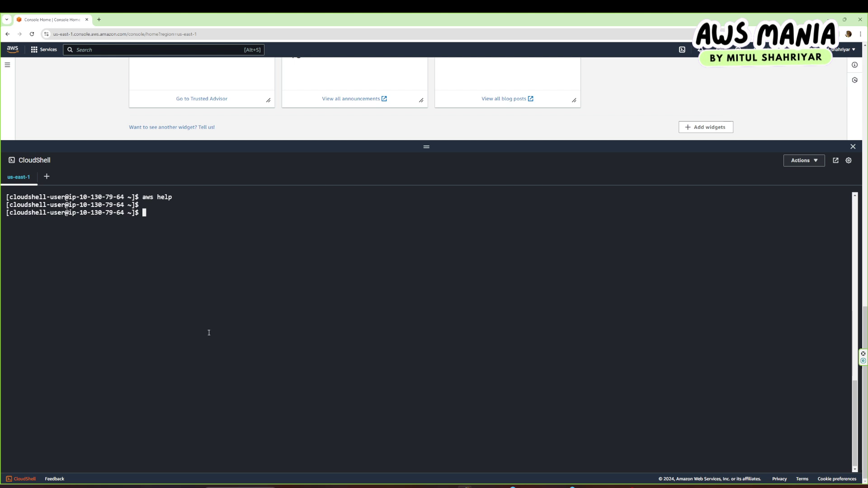
Check the available environment actions and list the files in the current directory with `ls`
click(804, 161)
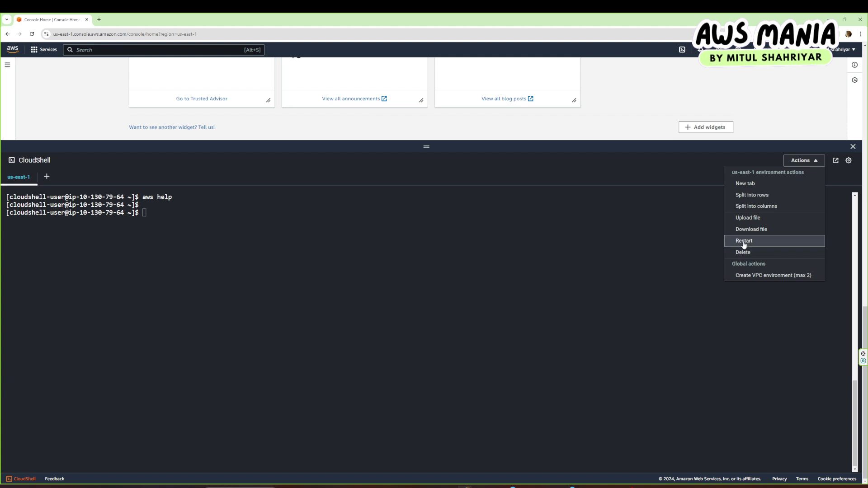
click(317, 227)
text(ls)
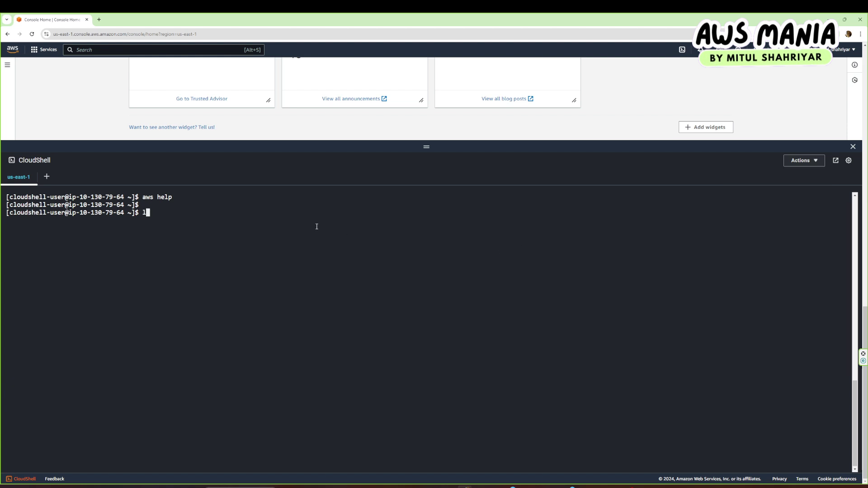
key(Return)
Restart the us-east-1 CloudShell environment and confirm the restart
click(795, 162)
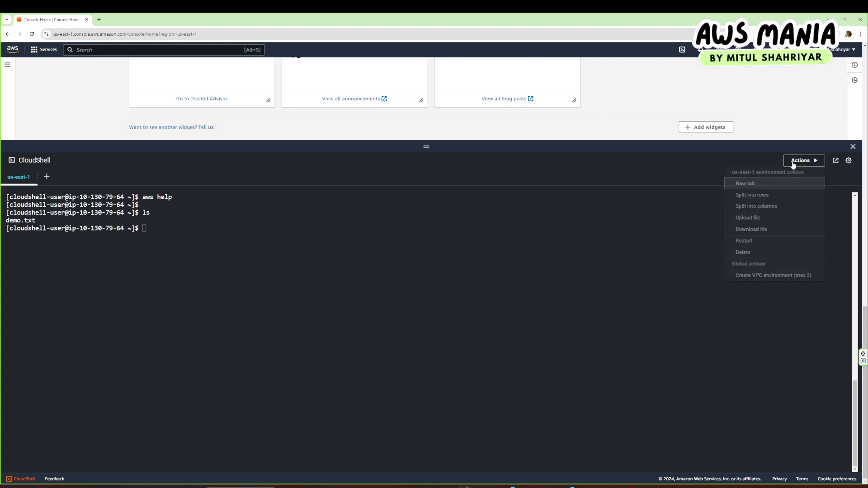
click(785, 253)
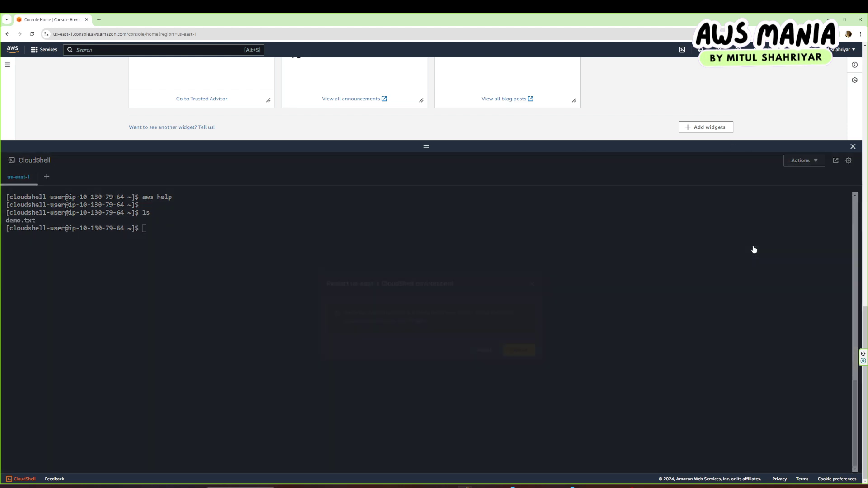
click(524, 347)
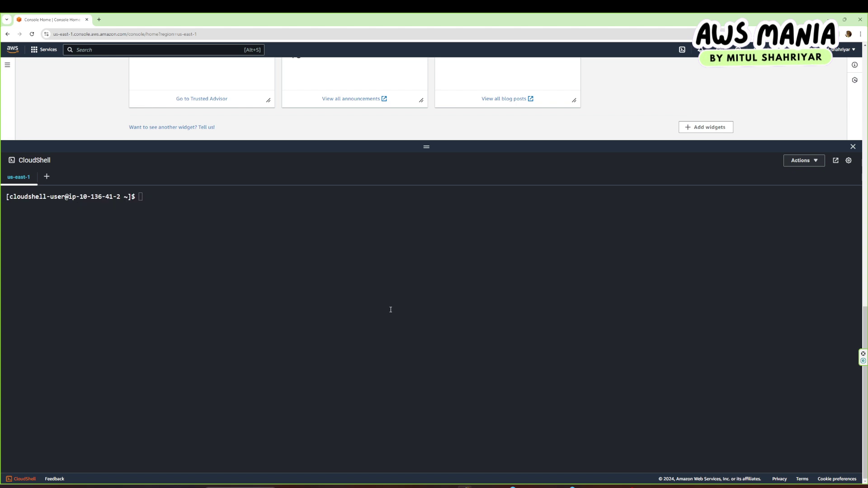
Run `ls` in the restarted environment to check whether demo.txt persists
click(386, 280)
text(ls)
key(Return)
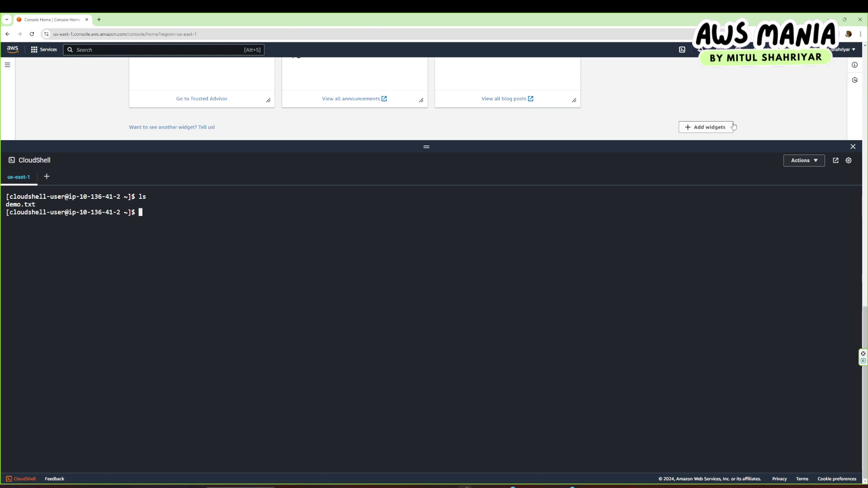
Delete the us-east-1 CloudShell environment, confirming the deletion with the word "delete"
click(801, 161)
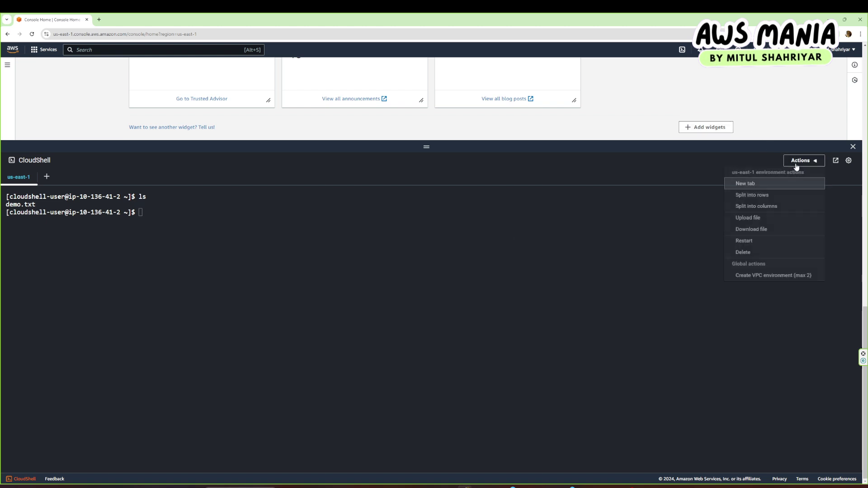
click(773, 253)
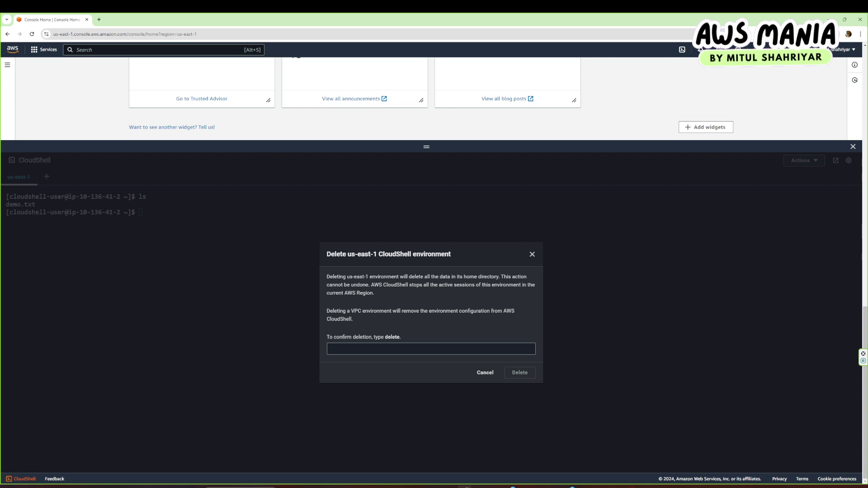
click(738, 49)
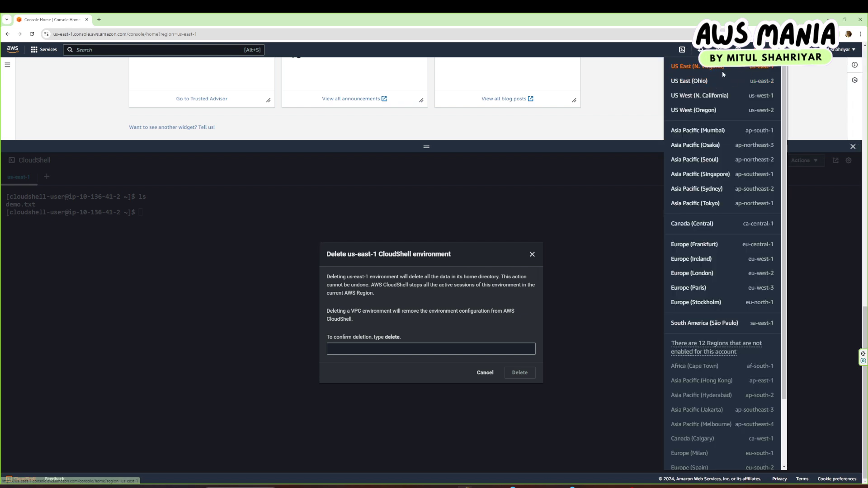
click(440, 345)
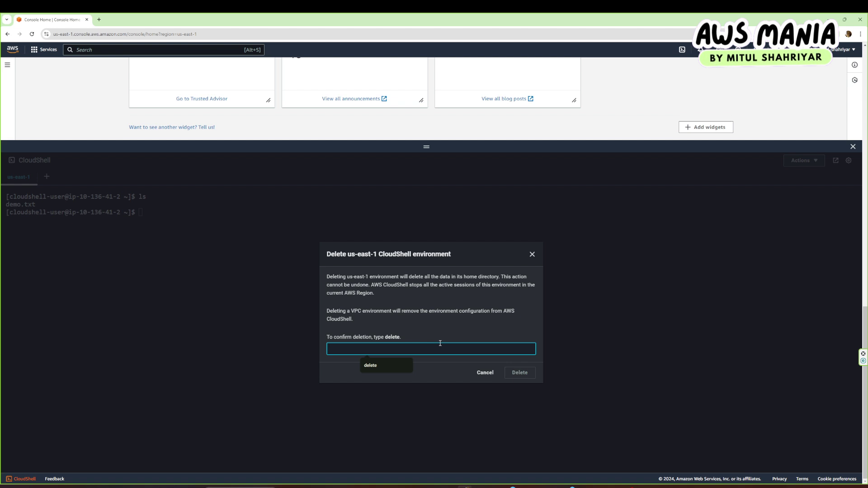
text(delete)
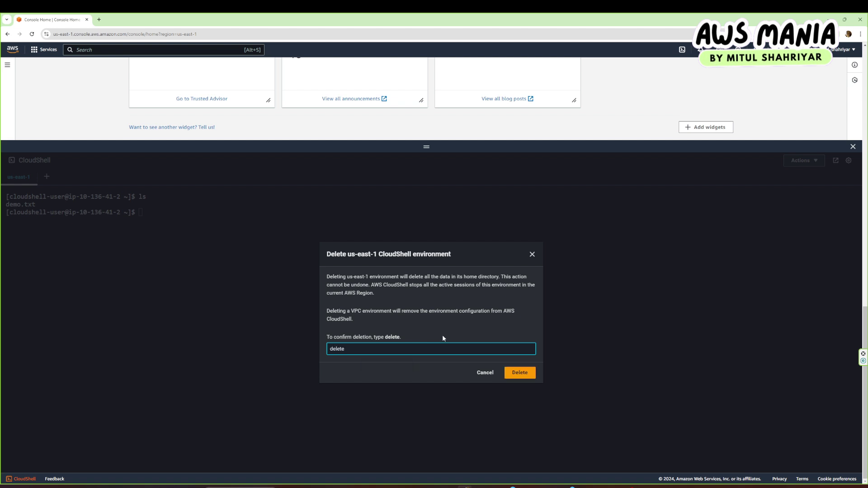
click(515, 372)
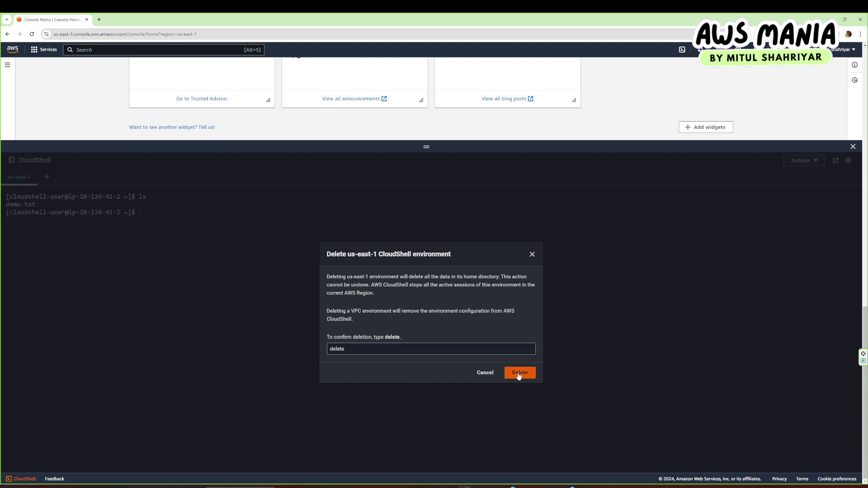